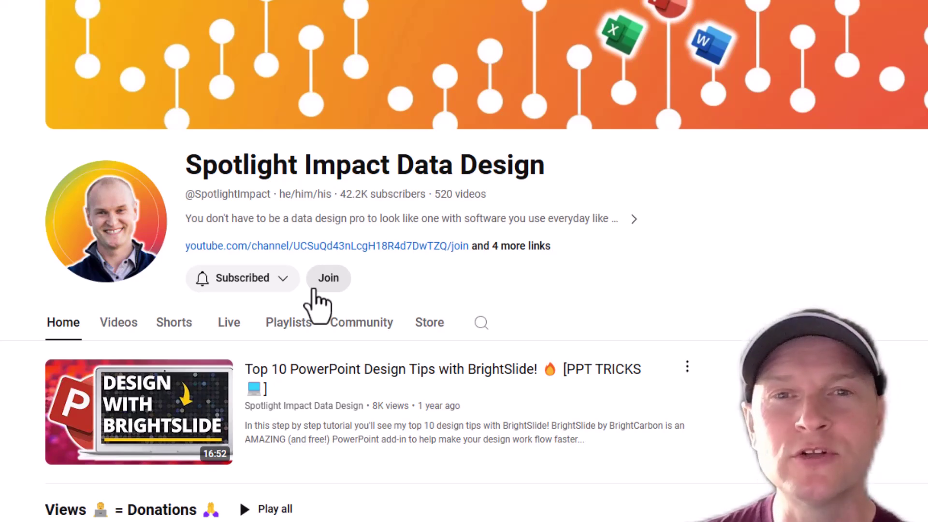
click(328, 277)
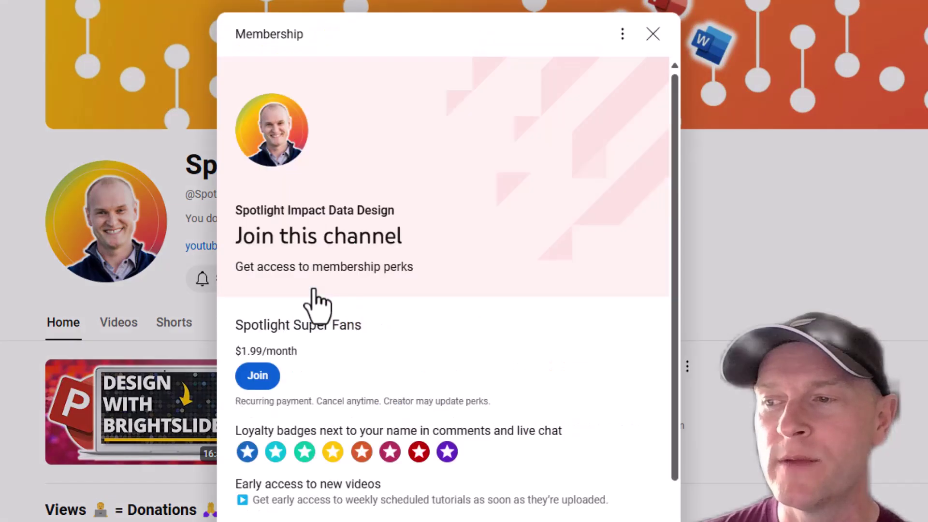
scroll(595, 310, down, 1)
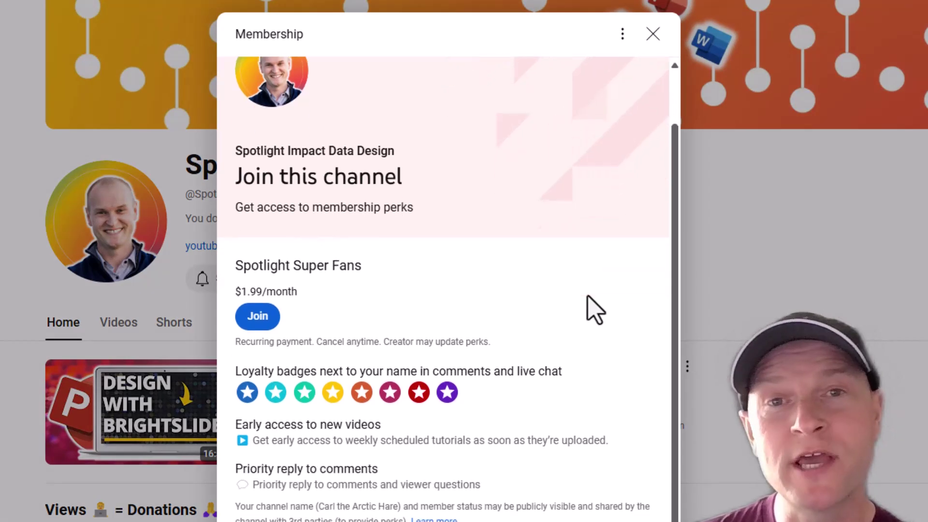